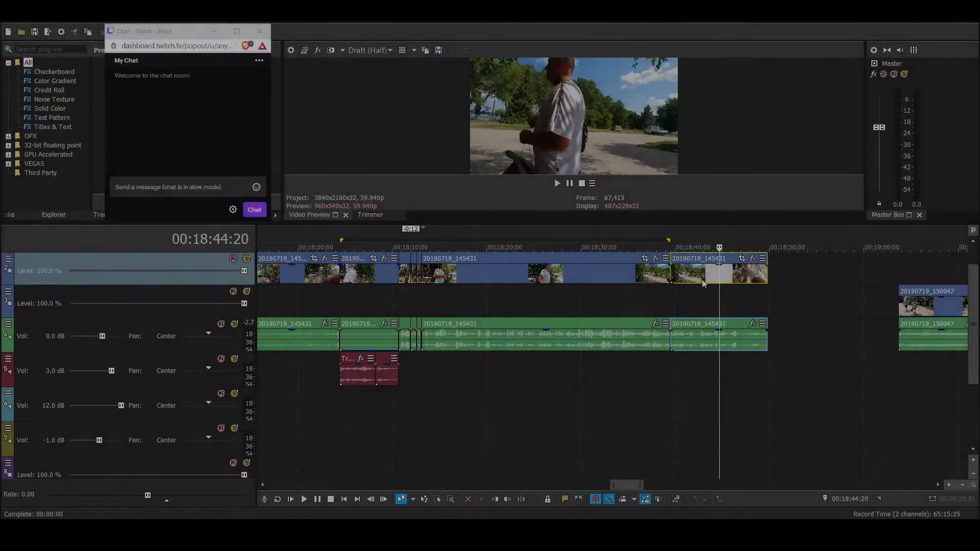
# Step: Delete the last 20190719_145431 piece after the cut at about 00:18:39, together with its audio
pyautogui.press('Delete')
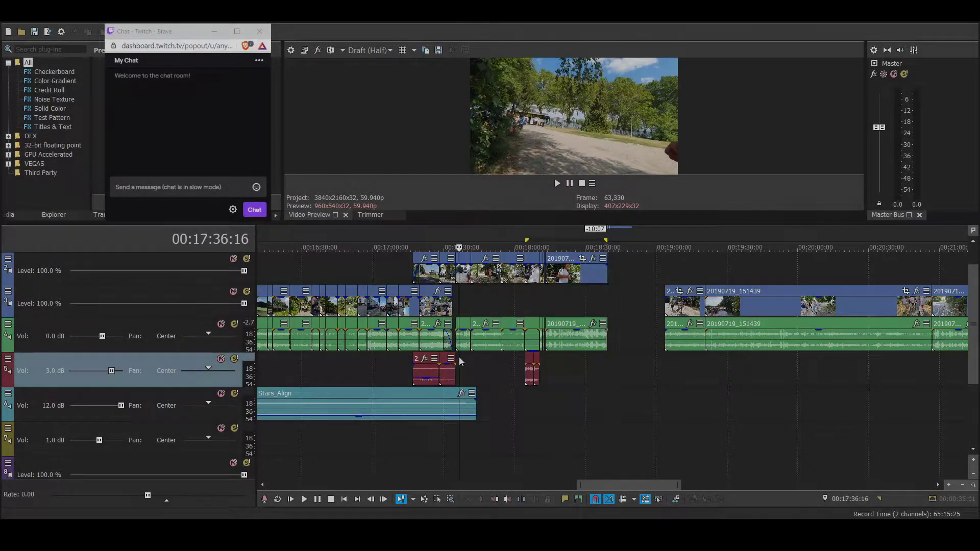
pyautogui.click(557, 183)
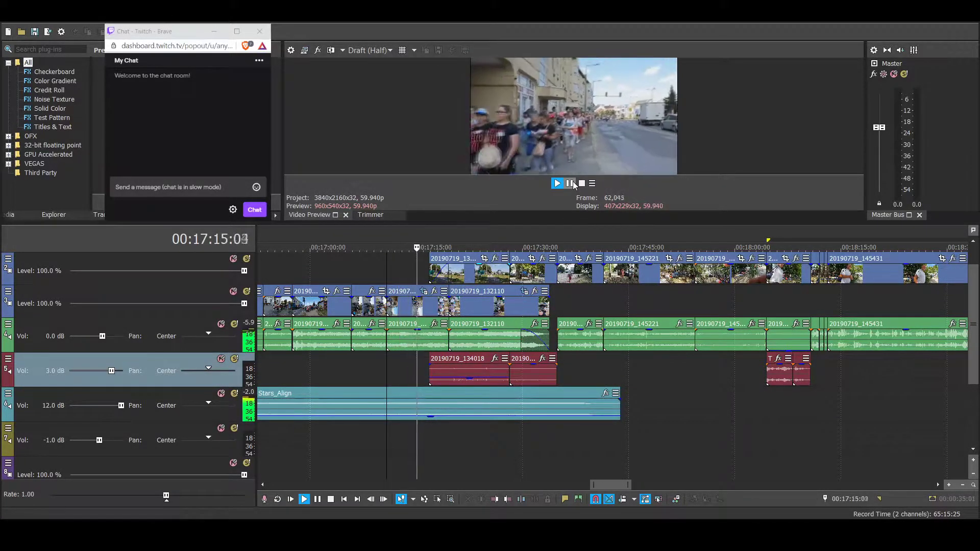
pyautogui.click(429, 405)
pyautogui.press('s')
pyautogui.moveTo(443, 407); pyautogui.dragTo(549, 407)
pyautogui.click(440, 413)
pyautogui.hotkey('ctrl', 'z')
pyautogui.hotkey('ctrl', 'z')
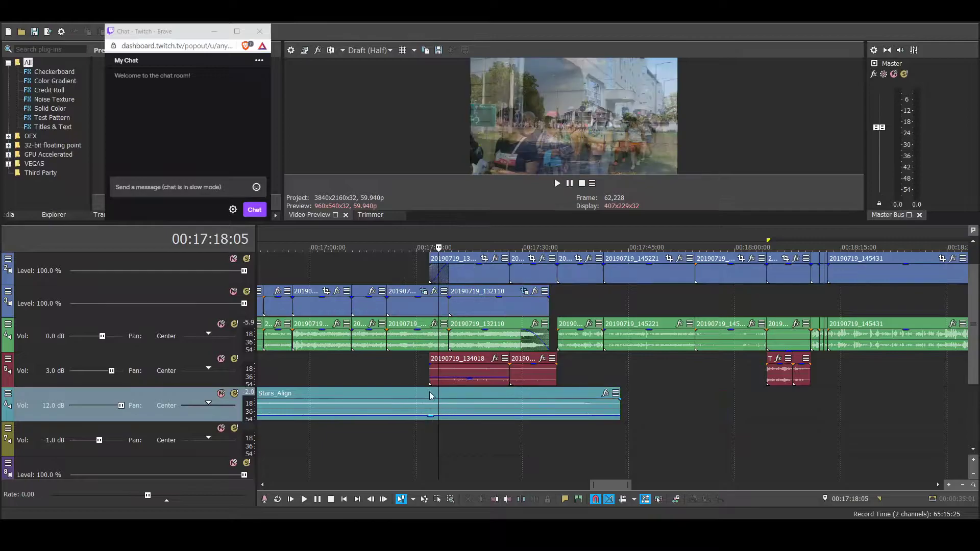
# Step: Split the Stars_Align music at the start of the 20190719_134018 clip and move the second part 20:18 later
pyautogui.click(429, 398)
pyautogui.press('s')
pyautogui.moveTo(445, 402); pyautogui.dragTo(592, 400)
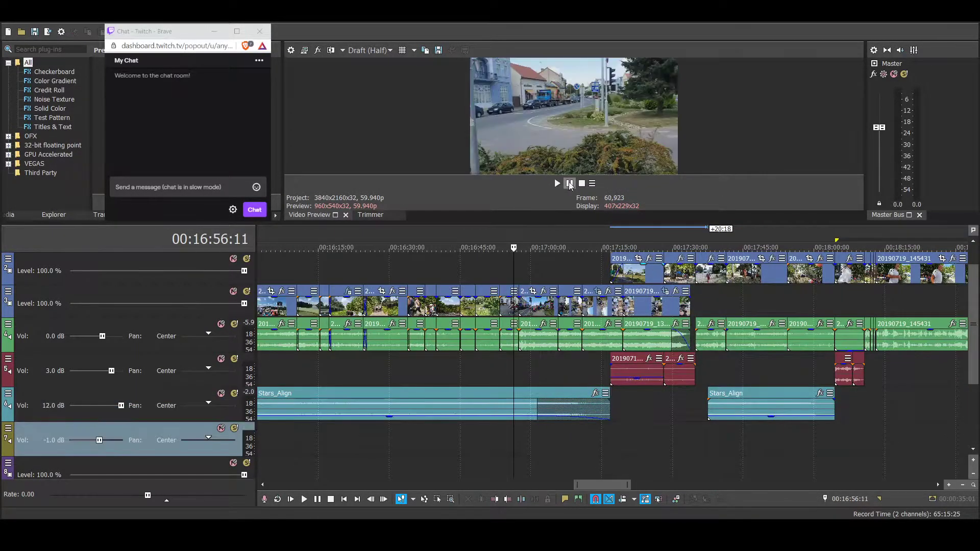
# Step: Shorten the fade-out of the first Stars_Align part and move the second part to start with the 20190719_134352 clip
pyautogui.click(557, 184)
pyautogui.moveTo(537, 400); pyautogui.dragTo(595, 401)
pyautogui.moveTo(732, 403); pyautogui.dragTo(720, 402)
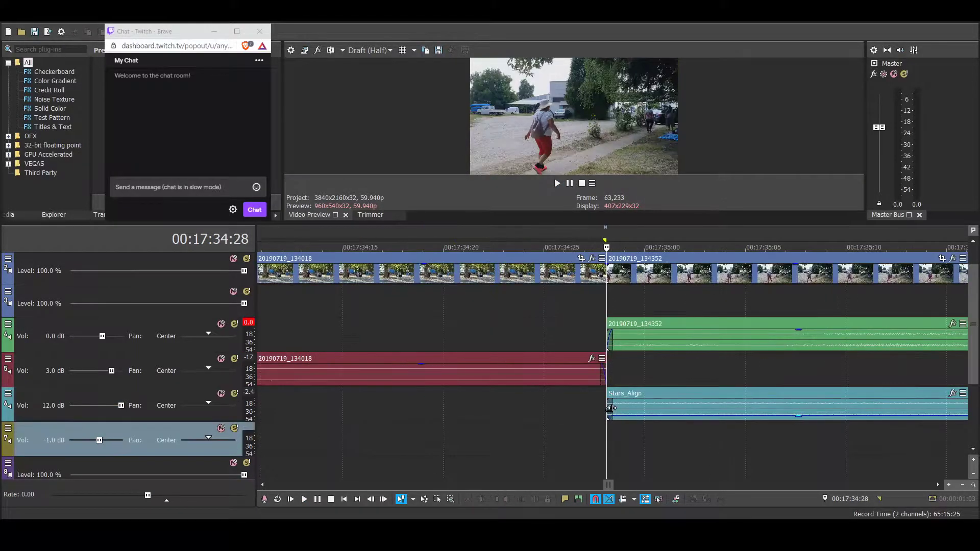
# Step: Lengthen the fade-in at the start of the second Stars_Align part
pyautogui.click(614, 412)
pyautogui.moveTo(668, 409); pyautogui.dragTo(668, 409)
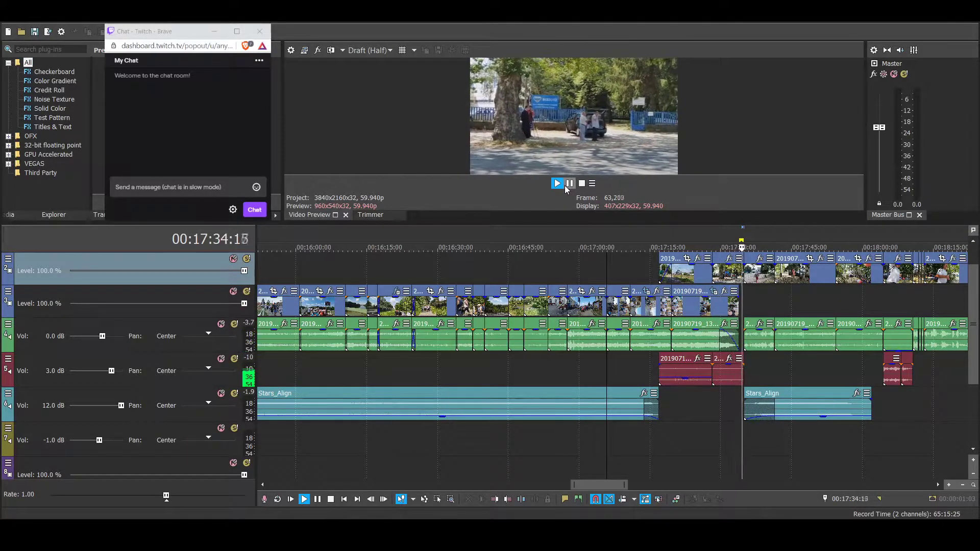
pyautogui.click(808, 409)
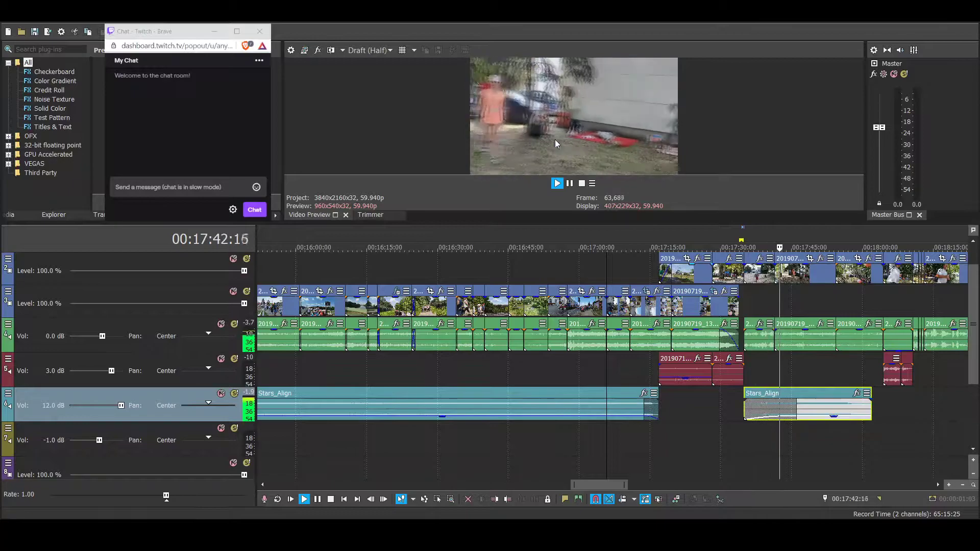
# Step: Move the second Stars_Align part 31:10 later to clear track 6 below the 20190719_134352 clip
pyautogui.click(744, 440)
pyautogui.scroll(-2, 715, 434)
pyautogui.moveTo(636, 406); pyautogui.dragTo(710, 406)
pyautogui.scroll(8, 603, 421)
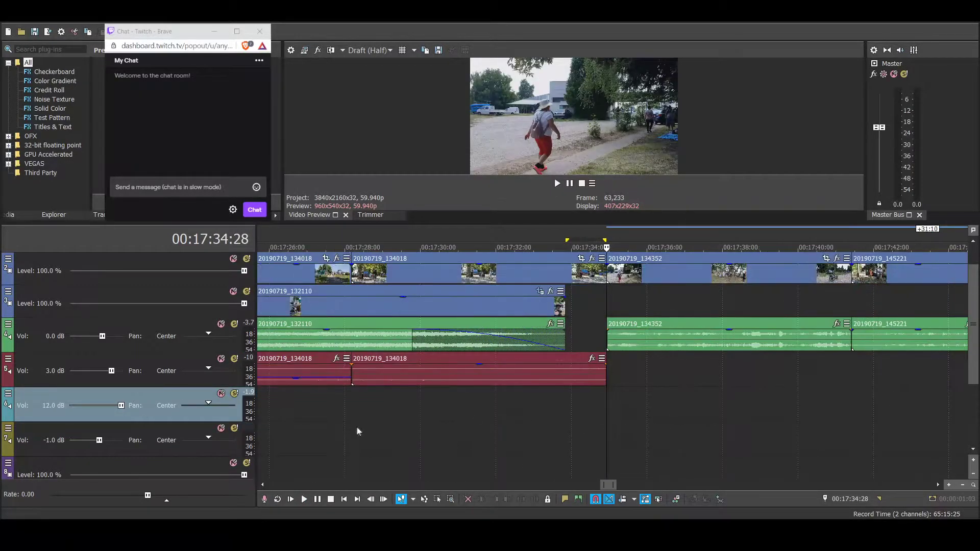
# Step: Record a voice-over on track 6 starting at 00:17:34:28
pyautogui.press('space')
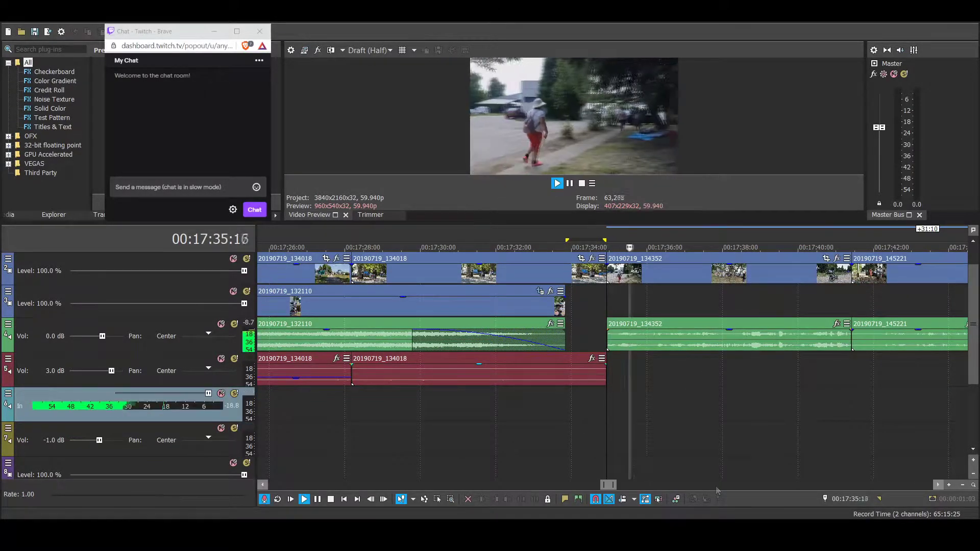
pyautogui.press('space')
pyautogui.click(264, 499)
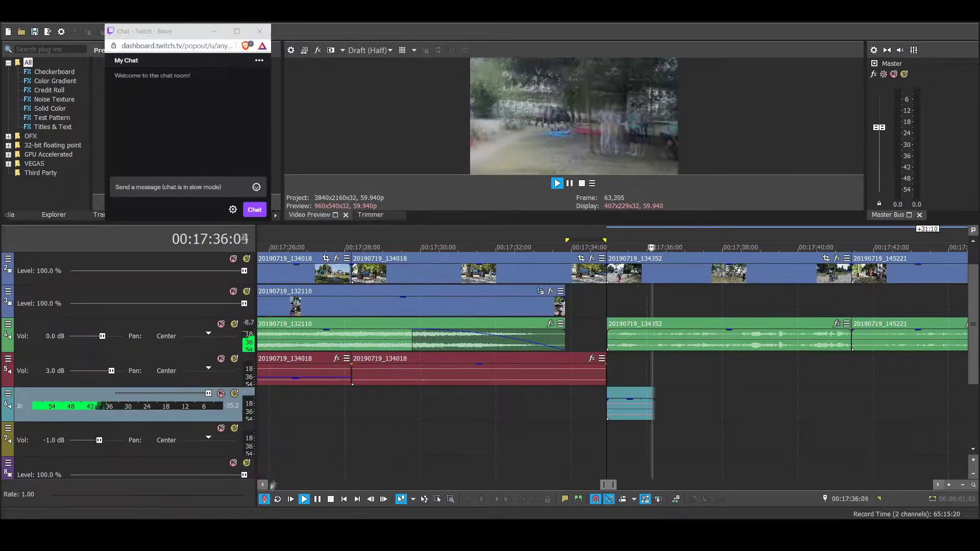
pyautogui.click(571, 185)
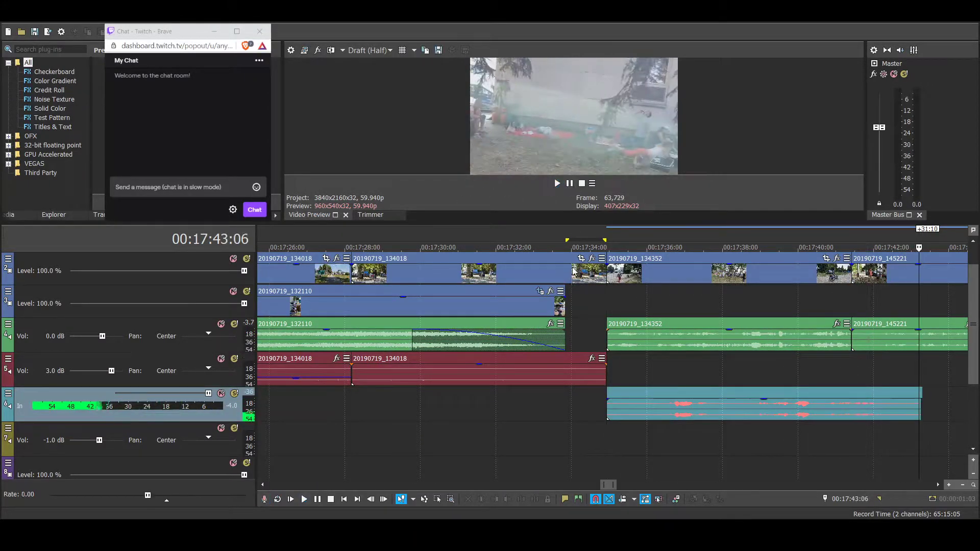
# Step: Trim the start of the voice-over and shift it back to begin with the 20190719_134352 clip
pyautogui.moveTo(608, 416); pyautogui.dragTo(660, 416)
pyautogui.click(607, 440)
pyautogui.press('space')
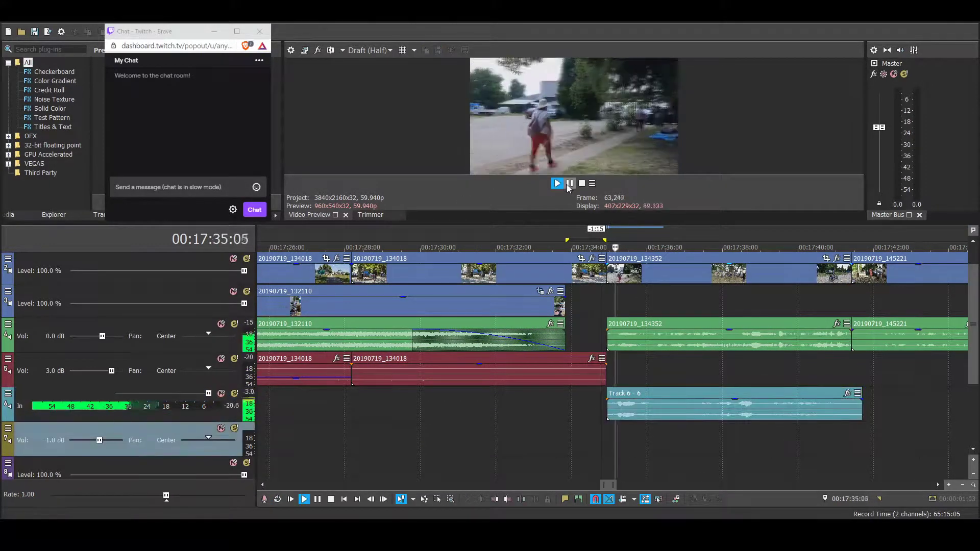
# Step: Split the voice-over and the 20190719_134352 clip after the first phrase, and close up the pause in the voice-over
pyautogui.press('s')
pyautogui.click(570, 185)
pyautogui.moveTo(666, 410); pyautogui.dragTo(683, 438)
pyautogui.moveTo(683, 438); pyautogui.dragTo(684, 407)
pyautogui.click(629, 440)
pyautogui.press('space')
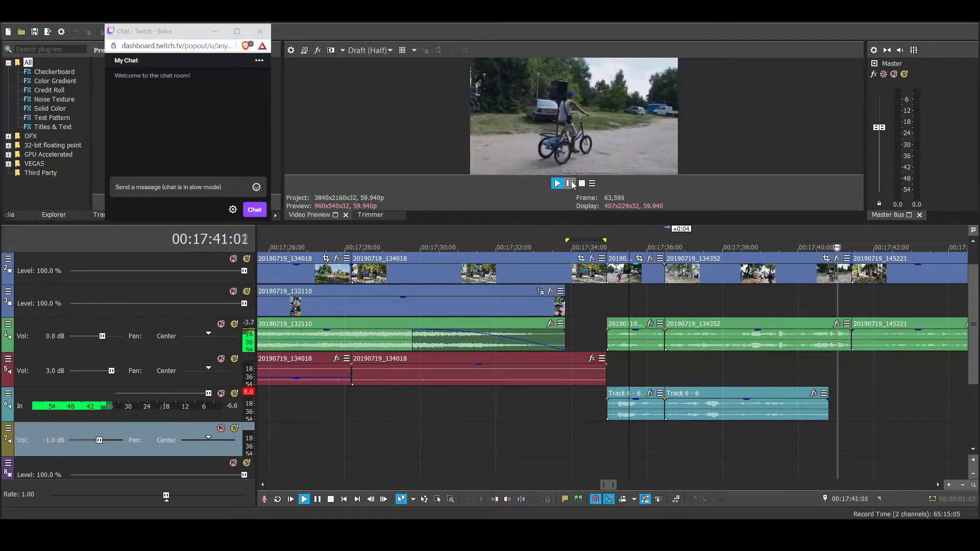
# Step: Move the second Stars_Align part back to directly follow the voice-over, and save the project
pyautogui.scroll(-6, 725, 370)
pyautogui.scroll(2, 724, 370)
pyautogui.moveTo(889, 410); pyautogui.dragTo(704, 411)
pyautogui.scroll(-1, 766, 412)
pyautogui.moveTo(822, 412); pyautogui.dragTo(778, 412)
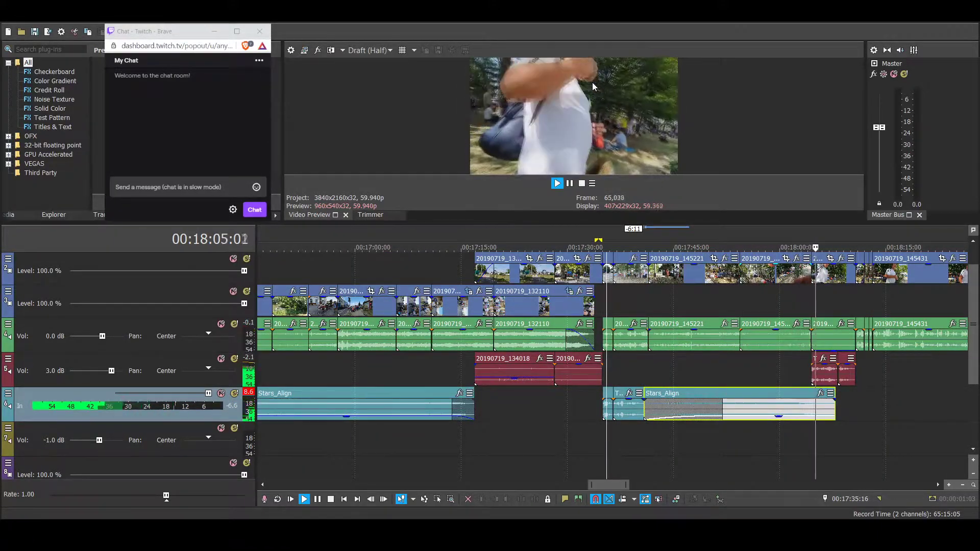
pyautogui.hotkey('ctrl', 's')
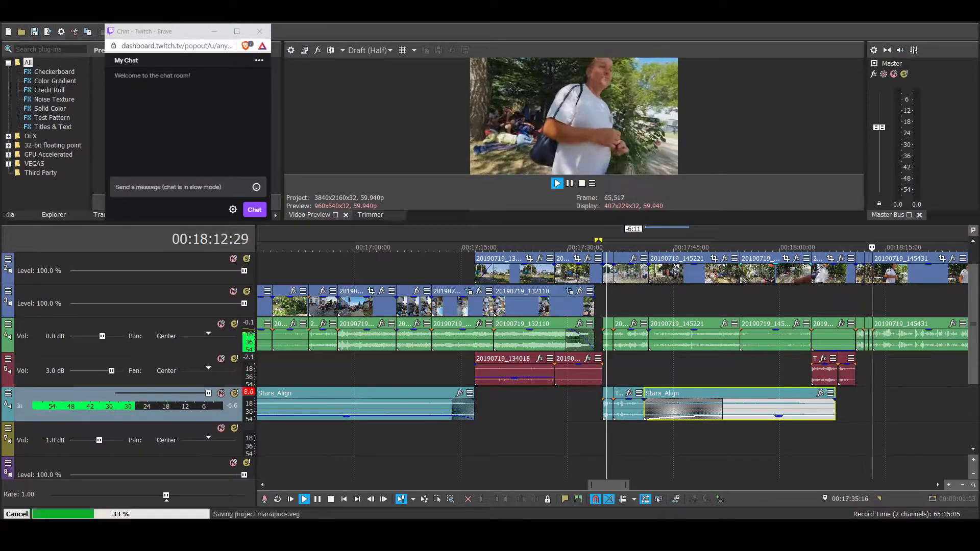
# Step: Move the 20190719_150047 clip slightly earlier, leaving a gap before the 20190719_151439 clip
pyautogui.scroll(-3, 615, 369)
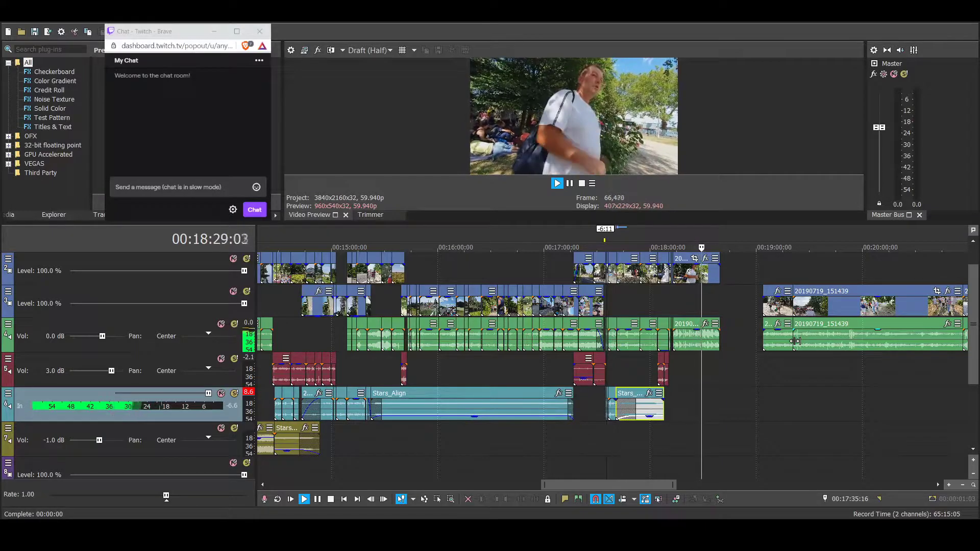
pyautogui.moveTo(778, 313); pyautogui.dragTo(765, 318)
pyautogui.scroll(2, 765, 322)
pyautogui.click(570, 184)
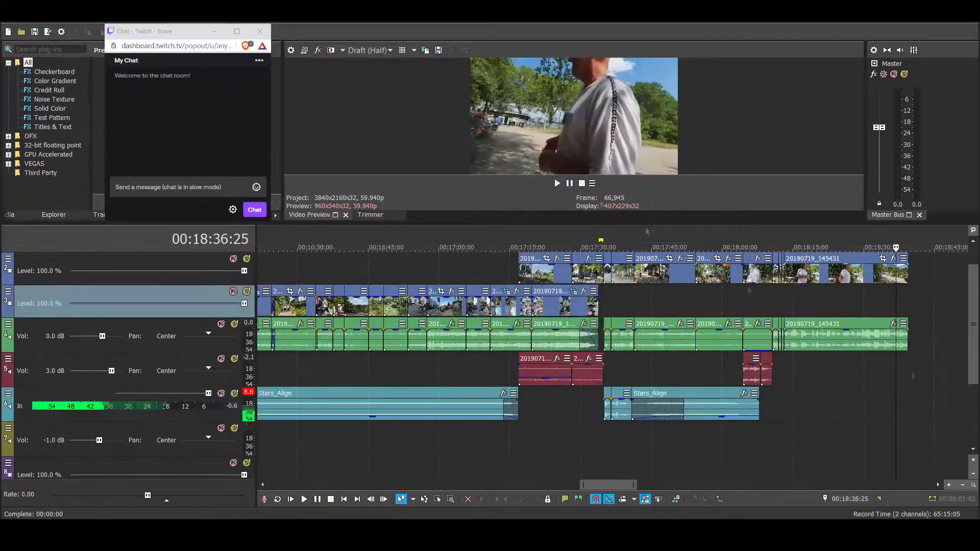
# Step: Extend the end of the last 20190719_145431 clip by 6:14, split it at 00:18:39:13 and silence the new piece's audio
pyautogui.scroll(1, 624, 273)
pyautogui.click(557, 184)
pyautogui.click(569, 183)
pyautogui.scroll(5, 624, 271)
pyautogui.moveTo(646, 278); pyautogui.dragTo(797, 286)
pyautogui.click(645, 280)
pyautogui.press('s')
pyautogui.scroll(-2, 685, 289)
# Step: Record a voice-over on track 6 from 00:18:39:13 and trim its start, keeping it aligned with the cut
pyautogui.click(264, 499)
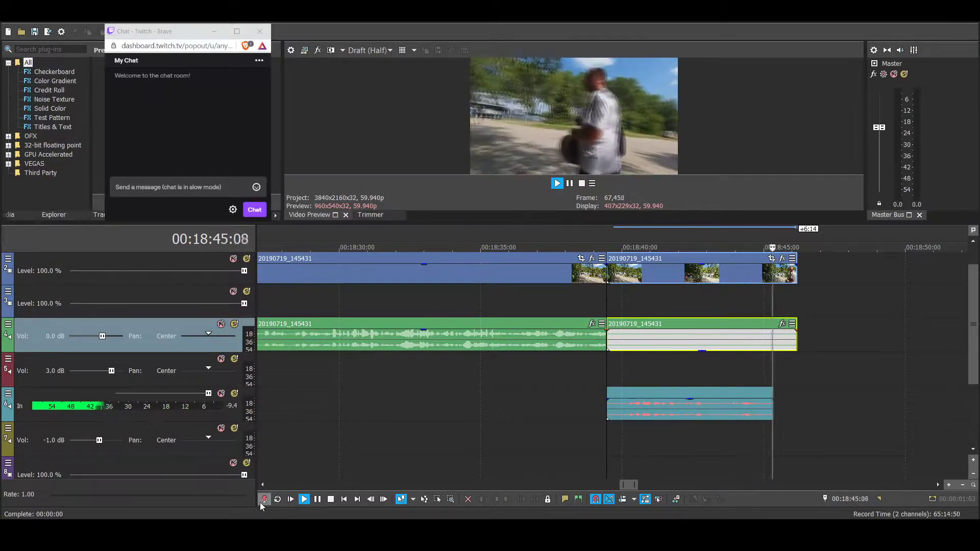
pyautogui.click(264, 499)
pyautogui.click(639, 414)
pyautogui.moveTo(639, 410); pyautogui.dragTo(632, 410)
# Step: Split the new voice-over after its first phrase and cut out the pause before the second piece
pyautogui.click(557, 183)
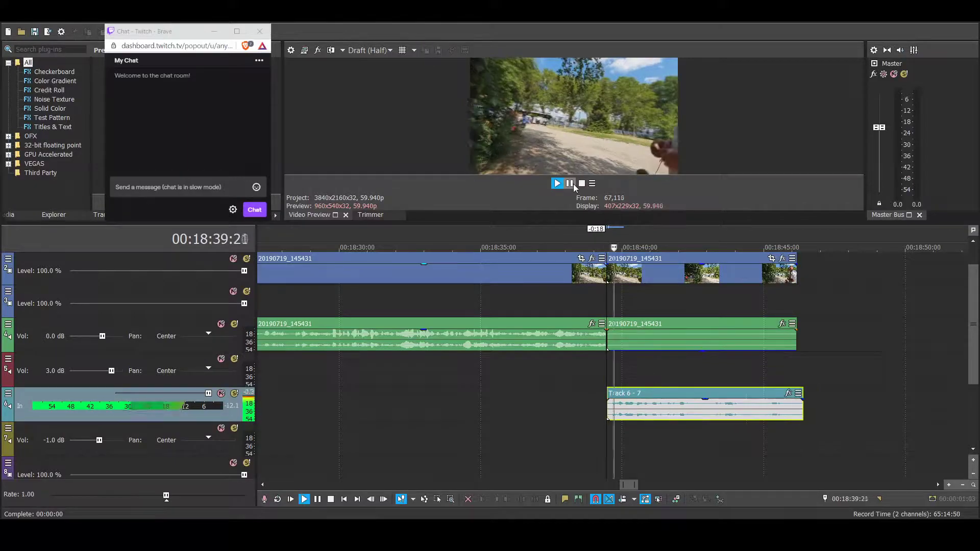
pyautogui.click(571, 184)
pyautogui.press('s')
pyautogui.click(558, 184)
pyautogui.click(572, 183)
pyautogui.moveTo(692, 409); pyautogui.dragTo(709, 409)
pyautogui.click(684, 438)
# Step: Split the second voice-over piece at its next pause and close up the gap before the third piece
pyautogui.click(557, 183)
pyautogui.click(573, 184)
pyautogui.press('s')
pyautogui.click(557, 184)
pyautogui.hotkey('ctrl', 'z')
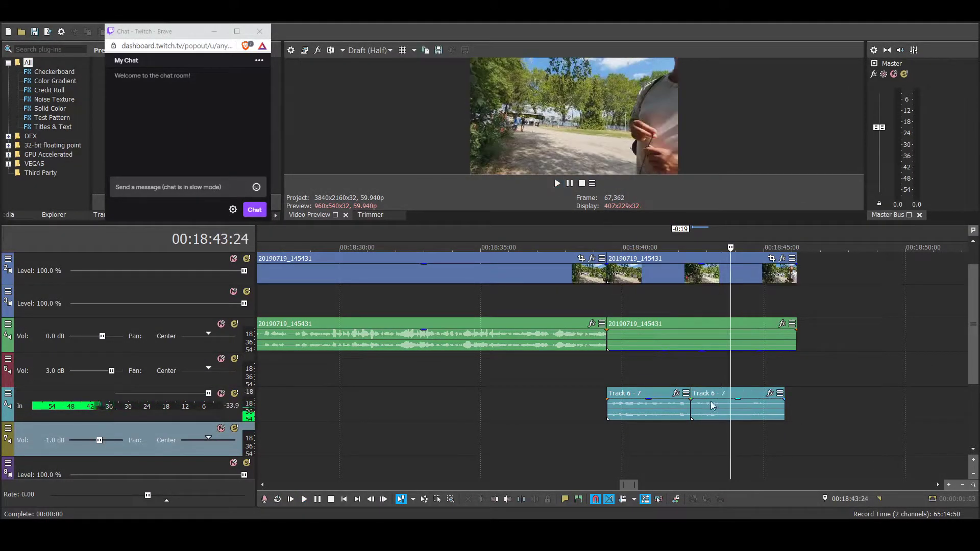
pyautogui.click(723, 408)
pyautogui.click(683, 443)
pyautogui.click(558, 184)
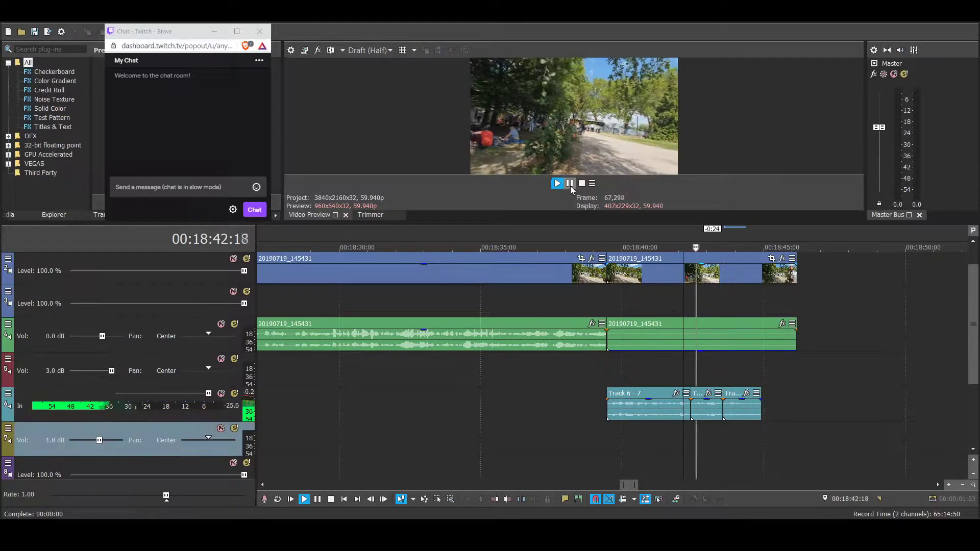
# Step: Trim the end of the last voice-over piece to 00:18:44:21
pyautogui.click(571, 185)
pyautogui.click(747, 377)
pyautogui.click(558, 183)
pyautogui.click(570, 184)
pyautogui.moveTo(761, 412); pyautogui.dragTo(755, 412)
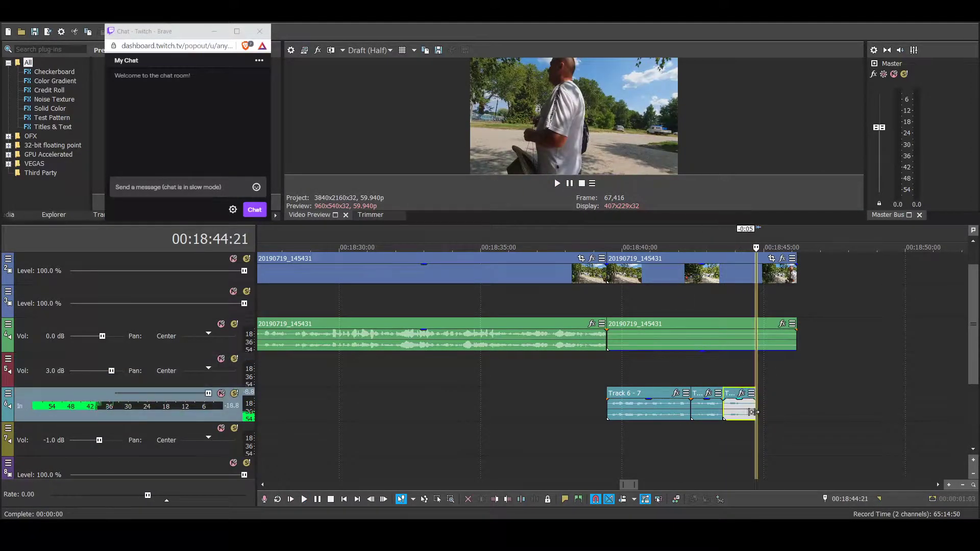
# Step: Play back the narrated section and trim the end of the last 20190719_145431 clip to the end of the voice-over
pyautogui.click(608, 440)
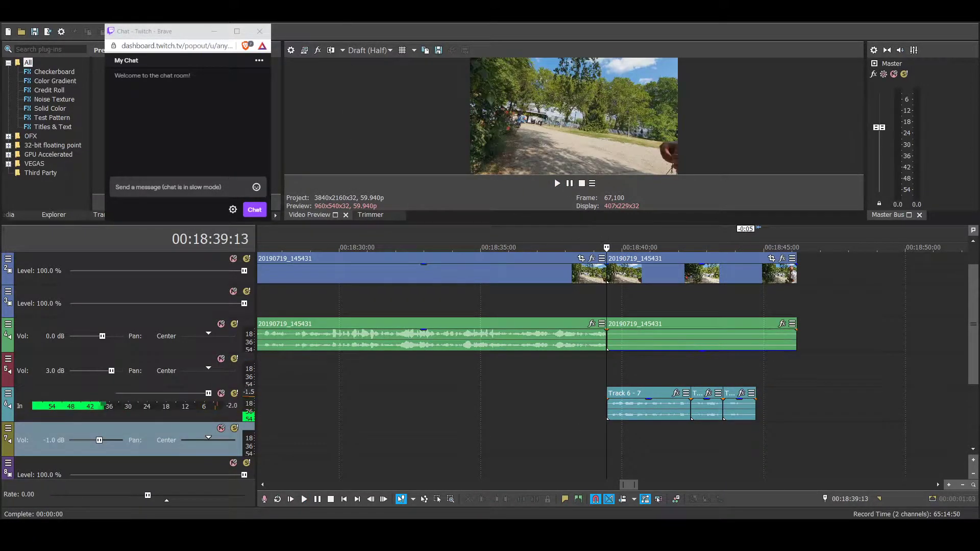
pyautogui.click(590, 370)
pyautogui.click(570, 184)
pyautogui.click(571, 186)
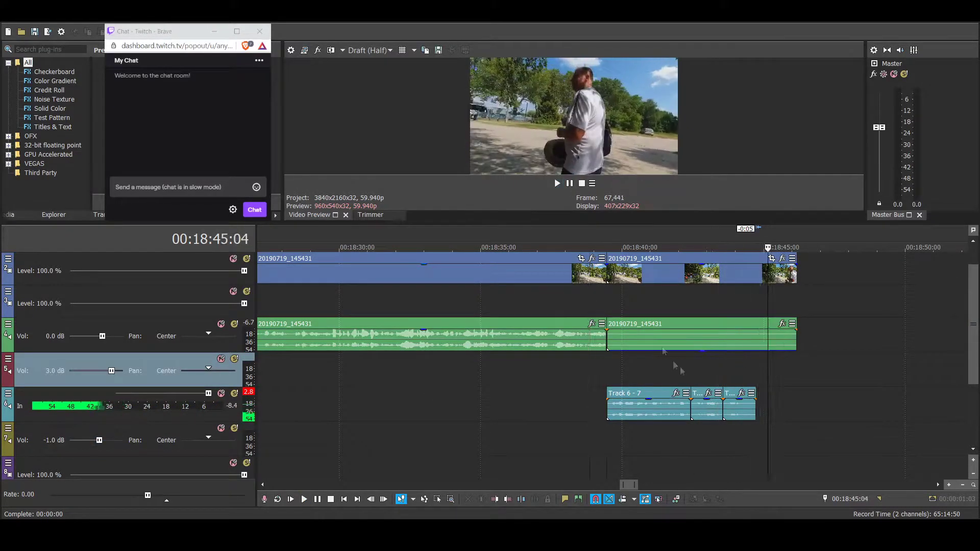
pyautogui.scroll(-1, 678, 368)
pyautogui.scroll(1, 678, 367)
pyautogui.click(595, 369)
pyautogui.moveTo(636, 273); pyautogui.dragTo(596, 273)
pyautogui.scroll(-1, 497, 370)
# Step: Play back the long 20190719_145431 clip to check its flow into the narrated section
pyautogui.click(498, 370)
pyautogui.click(571, 185)
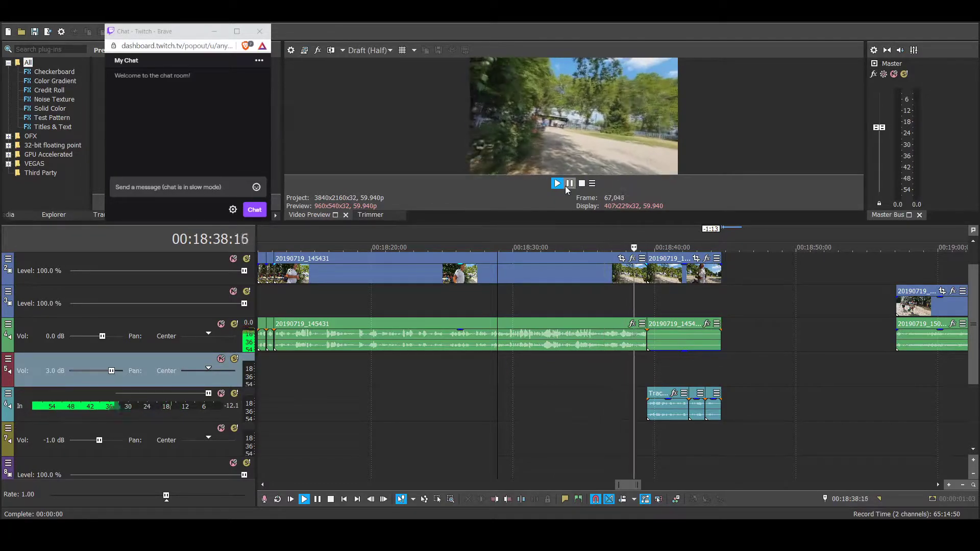
pyautogui.click(567, 186)
pyautogui.scroll(-3, 453, 432)
pyautogui.click(453, 432)
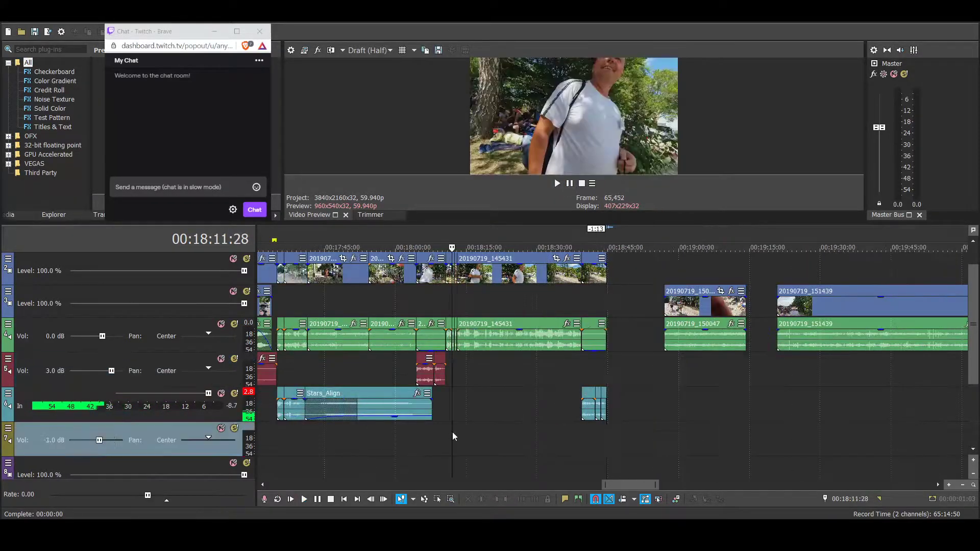
pyautogui.scroll(3, 452, 432)
pyautogui.click(568, 186)
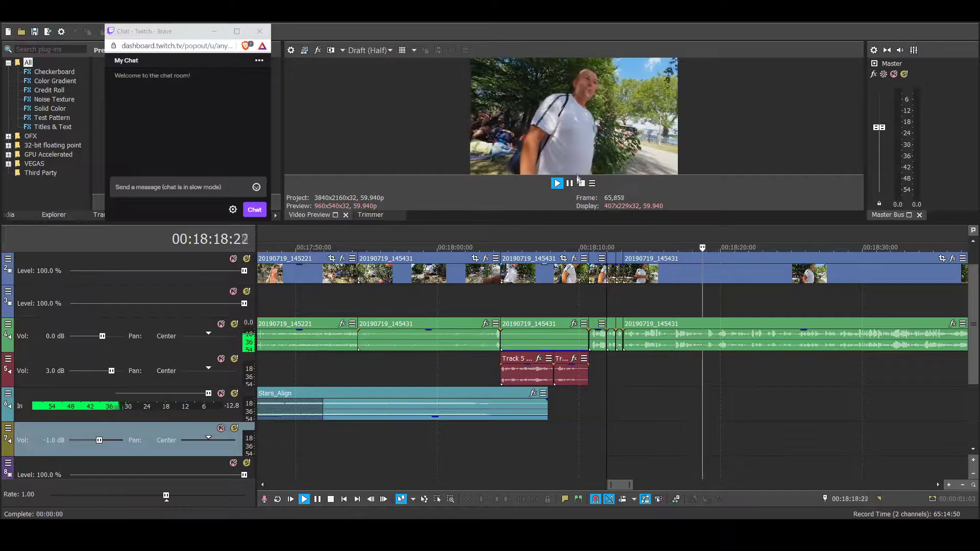
pyautogui.scroll(-1, 572, 184)
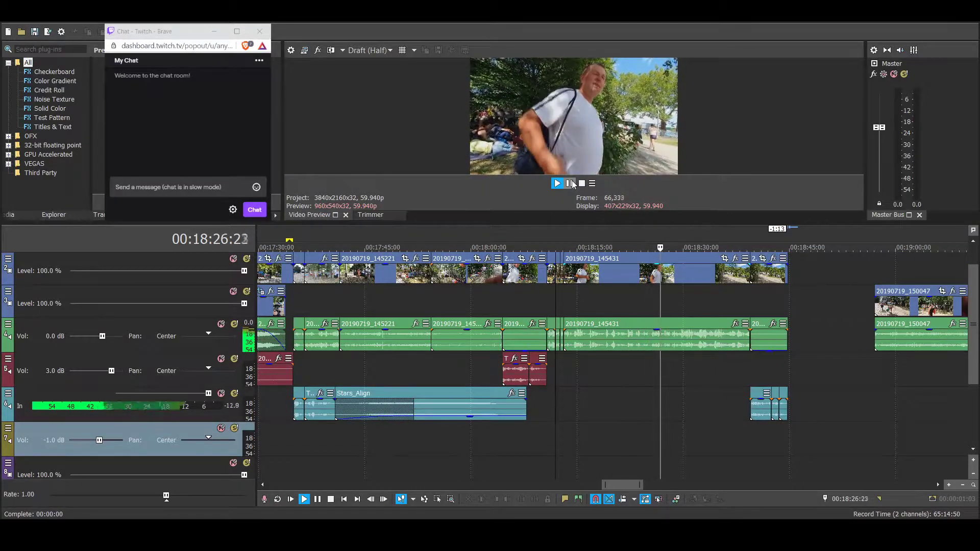
pyautogui.click(572, 184)
pyautogui.scroll(-2, 572, 184)
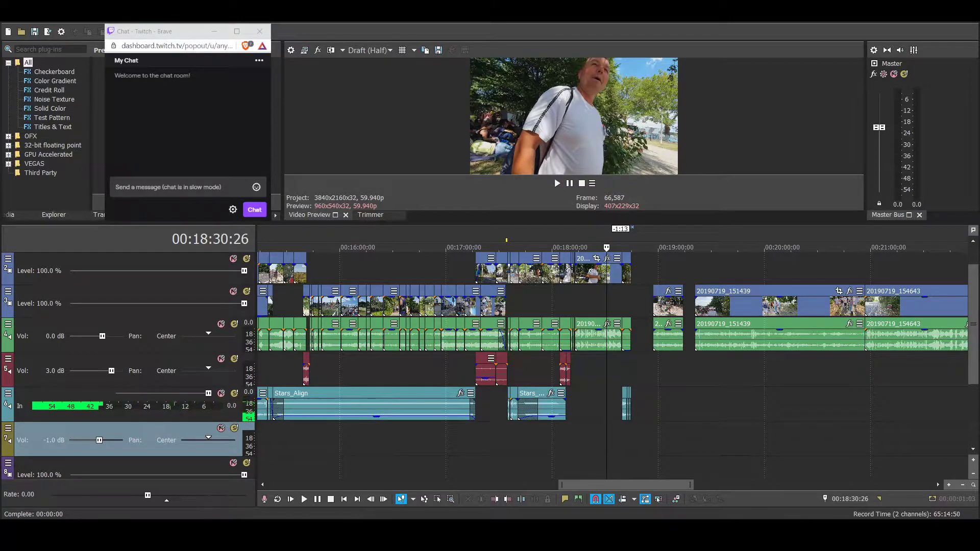
# Step: Play back the three voice-over pieces under the last 20190719_145431 clip to check their cuts
pyautogui.moveTo(631, 408); pyautogui.dragTo(629, 408)
pyautogui.click(640, 375)
pyautogui.scroll(3, 640, 374)
pyautogui.click(495, 369)
pyautogui.scroll(3, 495, 369)
pyautogui.moveTo(697, 407); pyautogui.dragTo(784, 416)
pyautogui.click(566, 188)
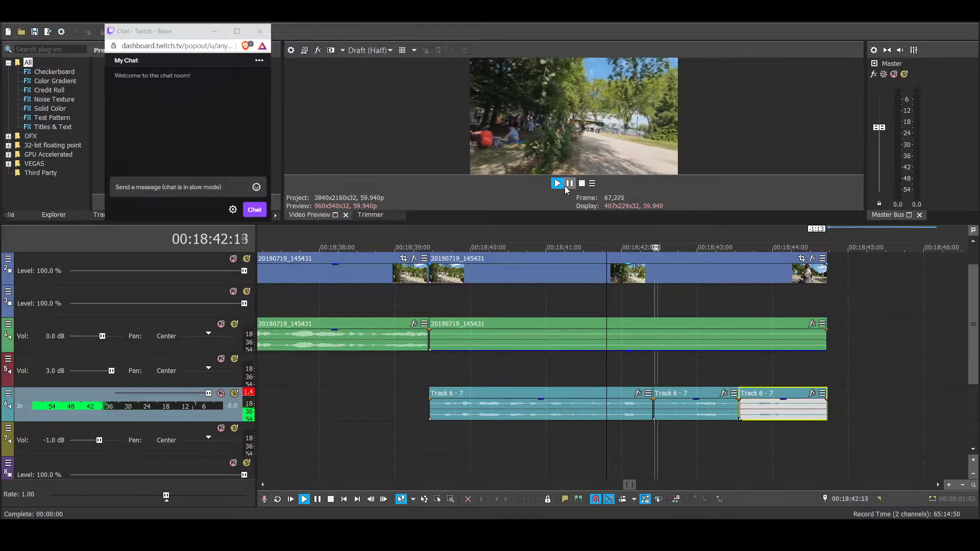
pyautogui.click(569, 185)
# Step: Move the 20190719_150047 clip up to track 2, directly after the last 20190719_145431 clip
pyautogui.scroll(-7, 674, 306)
pyautogui.click(769, 308)
pyautogui.scroll(3, 761, 312)
pyautogui.click(415, 270)
pyautogui.click(560, 185)
pyautogui.click(571, 185)
pyautogui.moveTo(631, 302); pyautogui.dragTo(543, 268)
pyautogui.click(500, 307)
pyautogui.scroll(3, 510, 312)
# Step: Try to record a voice-over on track 6 from the start of the 20190719_150047 clip
pyautogui.click(629, 377)
pyautogui.click(266, 500)
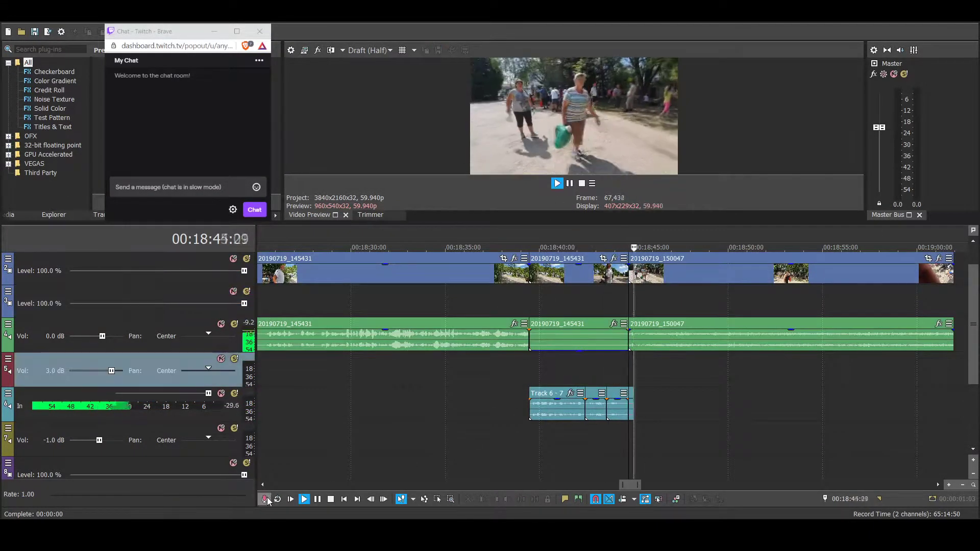
pyautogui.press('space')
pyautogui.scroll(3, 650, 428)
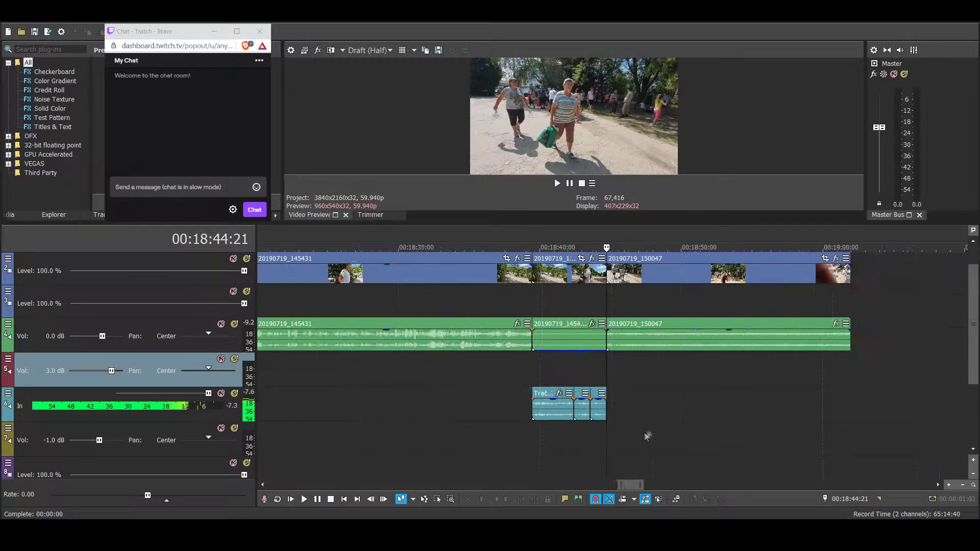
# Step: Record a voice-over on track 6 from 00:18:44:21 and trim its start, keeping it against the previous piece
pyautogui.click(609, 443)
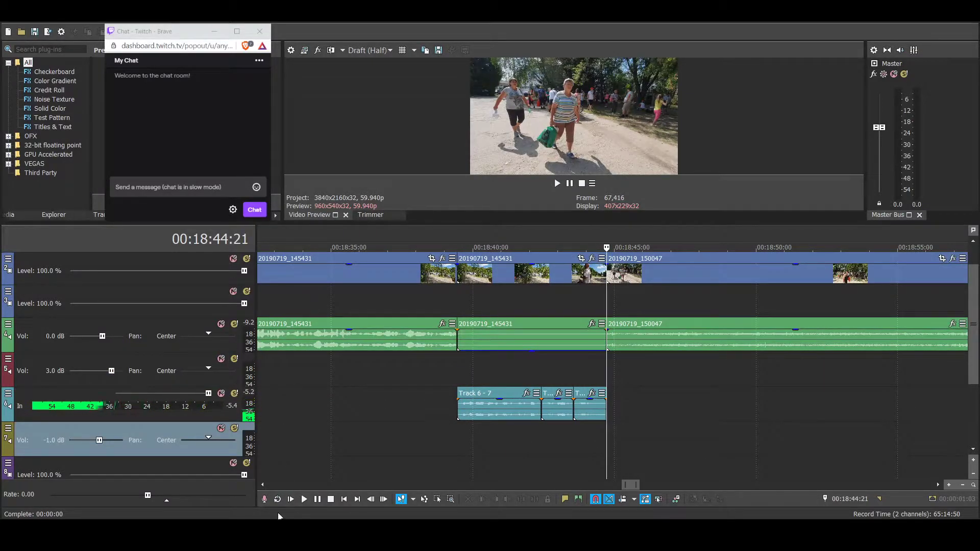
pyautogui.click(264, 499)
pyautogui.press('space')
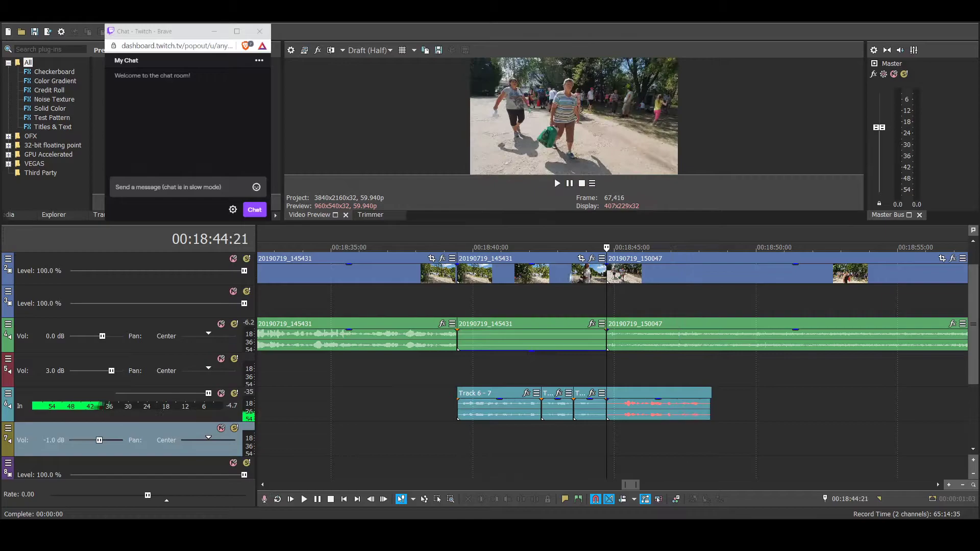
pyautogui.click(573, 428)
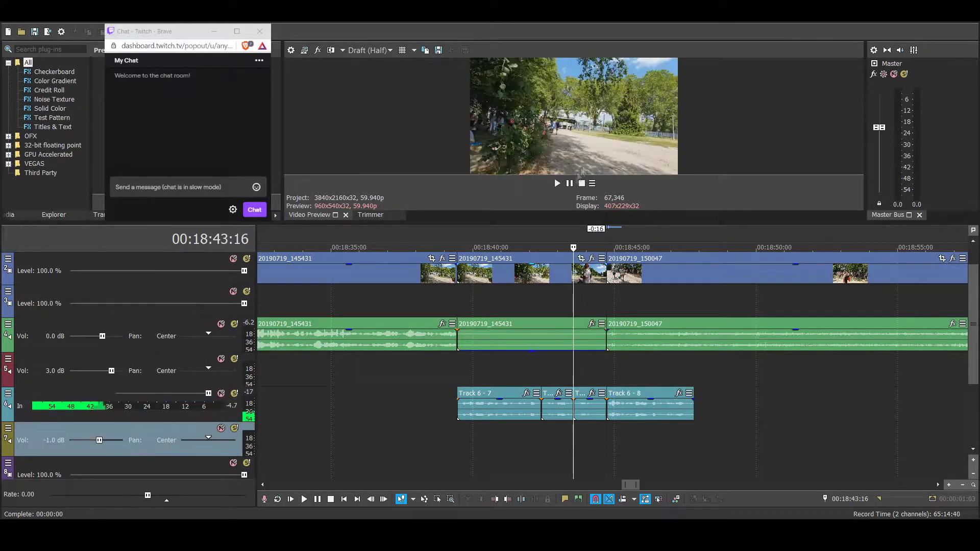
# Step: Lower the level of the voice-over under the start of the 20190719_150047 clip and play back from 00:18:44:21
pyautogui.press('space')
pyautogui.press('Return')
pyautogui.moveTo(648, 400); pyautogui.dragTo(648, 411)
pyautogui.click(606, 440)
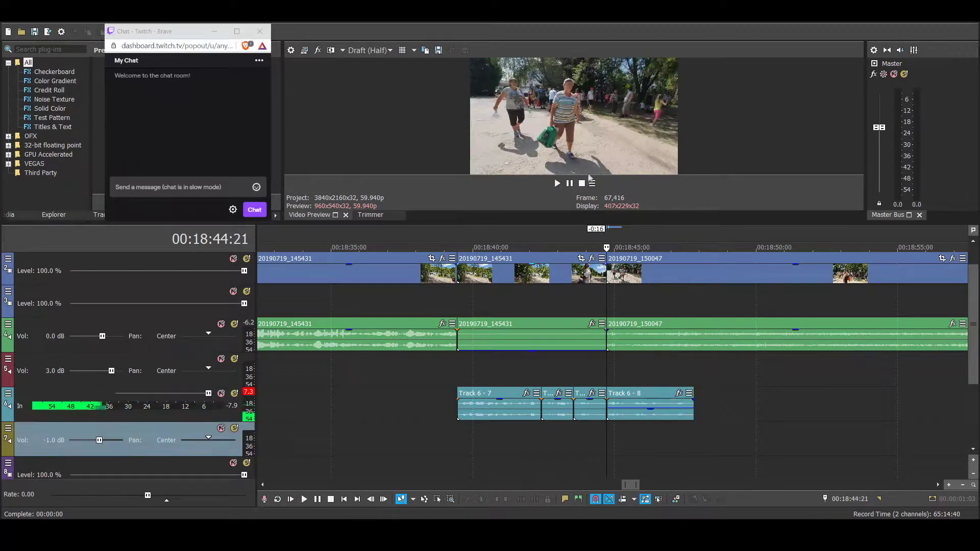
pyautogui.click(558, 183)
pyautogui.scroll(-2, 571, 184)
pyautogui.click(571, 183)
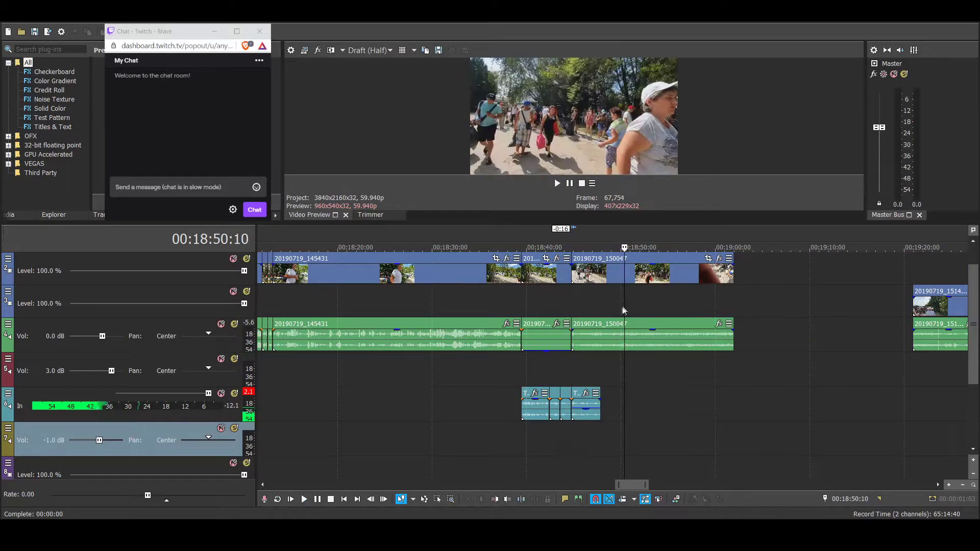
# Step: Split the 20190719_150047 clip where the last voice-over ends and cut off the clip's tail from 00:18:59:23
pyautogui.click(601, 440)
pyautogui.press('s')
pyautogui.click(709, 279)
pyautogui.click(717, 271)
pyautogui.moveTo(717, 271); pyautogui.dragTo(714, 272)
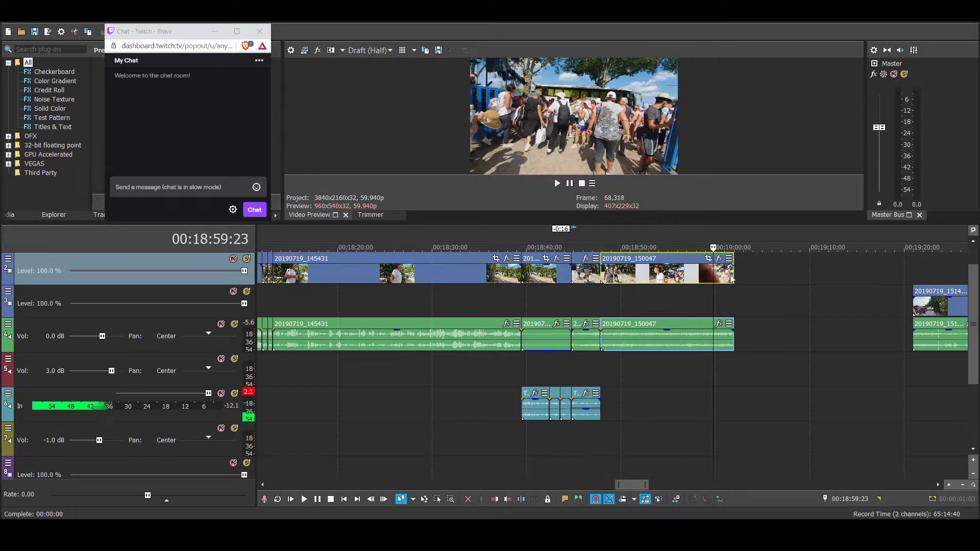
pyautogui.press('s')
pyautogui.press('Delete')
# Step: Split the last 20190719_150047 piece, speed up its first part to 279.1%, and close the gap with the second part
pyautogui.click(650, 303)
pyautogui.moveTo(650, 302); pyautogui.dragTo(626, 273)
pyautogui.press('s')
pyautogui.moveTo(687, 274); pyautogui.dragTo(640, 274)
pyautogui.click(589, 370)
pyautogui.click(558, 183)
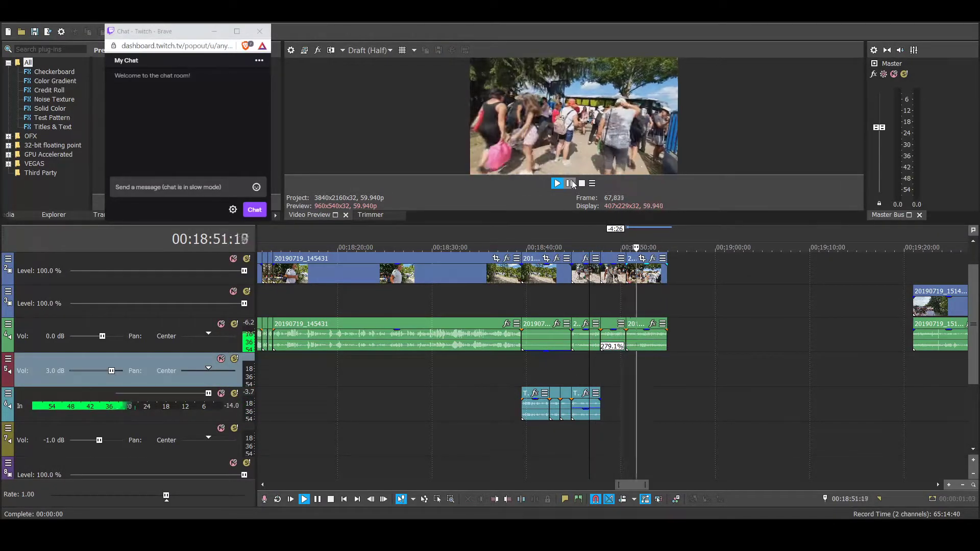
pyautogui.click(571, 184)
# Step: Examine the gap after the last 20190719_150047 piece and the 20190719_151439 footage that follows it
pyautogui.scroll(-5, 606, 394)
pyautogui.scroll(8, 606, 394)
pyautogui.scroll(-3, 606, 394)
pyautogui.scroll(1, 615, 404)
pyautogui.moveTo(606, 394)
pyautogui.mouseDown()
pyautogui.moveTo(615, 403)
pyautogui.moveTo(601, 409)
pyautogui.mouseUp()
pyautogui.scroll(-4, 602, 408)
pyautogui.click(697, 274)
pyautogui.scroll(-1, 658, 392)
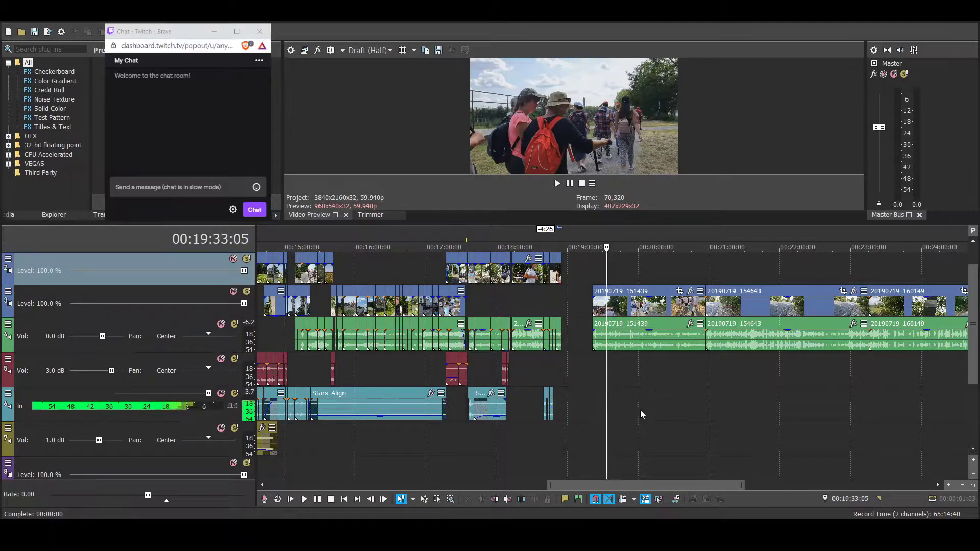
pyautogui.click(602, 394)
pyautogui.scroll(5, 620, 382)
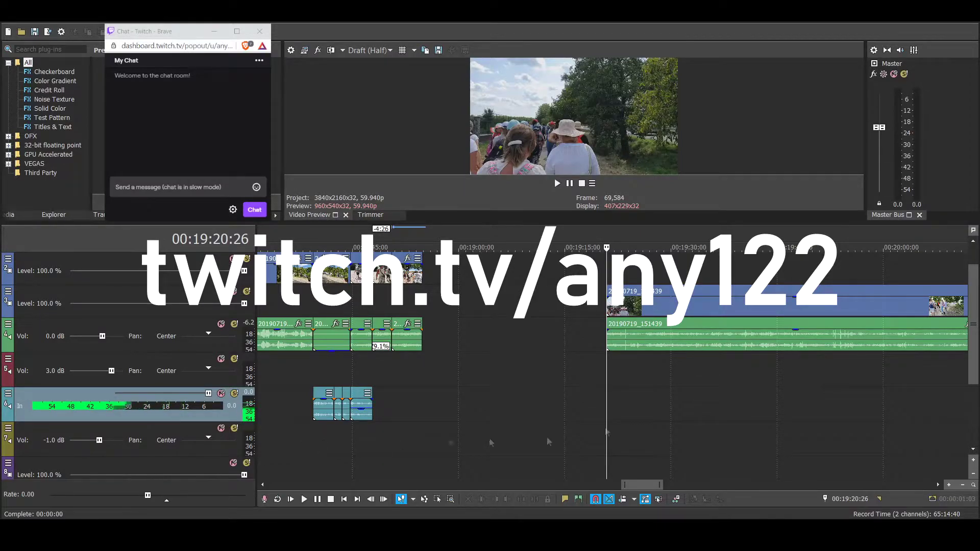
pyautogui.scroll(-6, 666, 403)
pyautogui.click(623, 405)
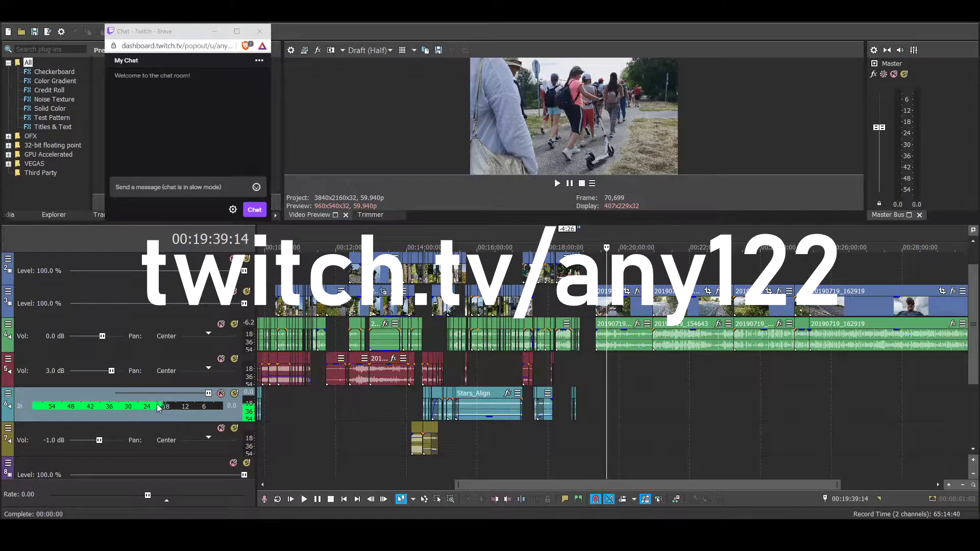
pyautogui.scroll(2, 651, 403)
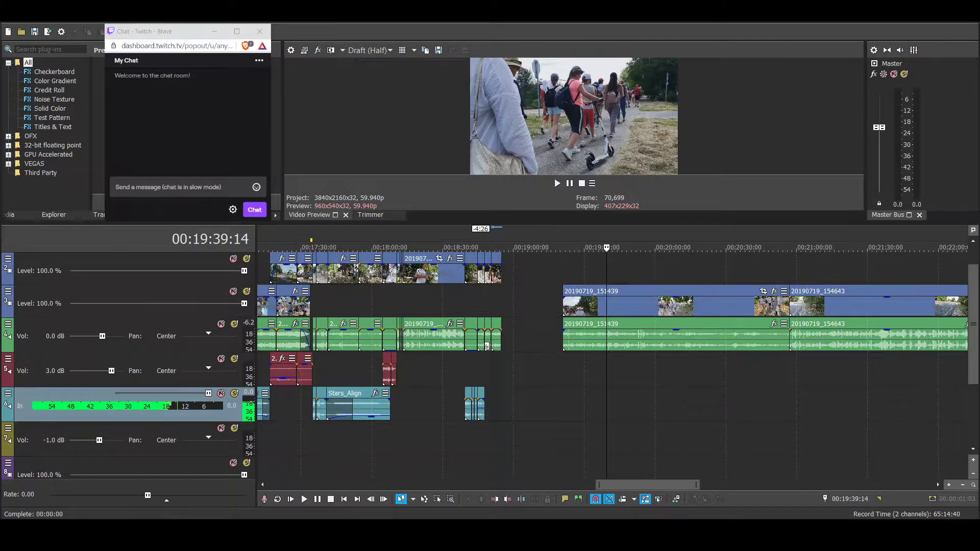
pyautogui.click(566, 374)
pyautogui.scroll(2, 401, 390)
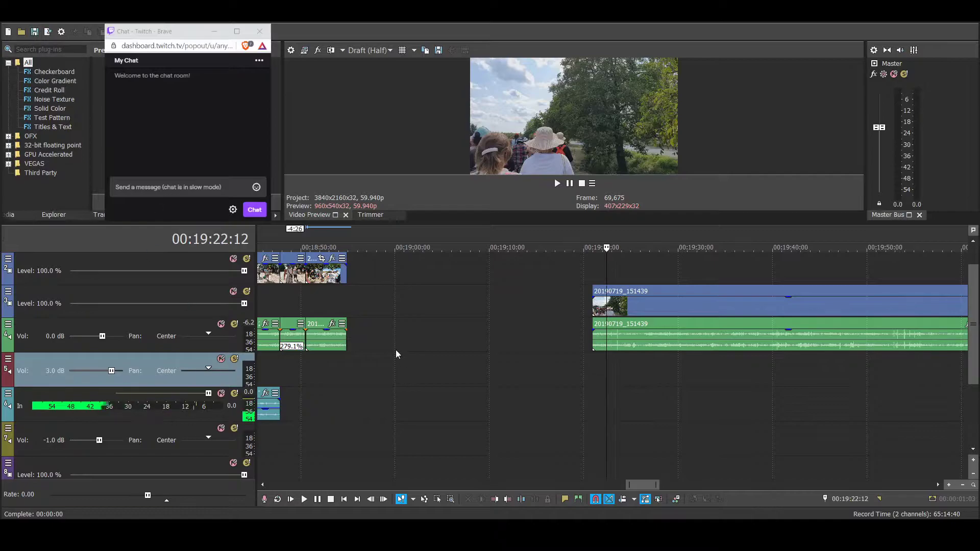
# Step: Split off about the first 5 seconds of the 20190719_151439 clip and place them on track 2 directly after 20190719_150047
pyautogui.click(654, 404)
pyautogui.click(554, 369)
pyautogui.moveTo(554, 370); pyautogui.dragTo(329, 275)
pyautogui.click(592, 308)
pyautogui.press('s')
# Step: Play back the remaining 20190719_151439 clip around 00:19:33 to find its next cut point
pyautogui.click(650, 383)
pyautogui.scroll(-1, 646, 383)
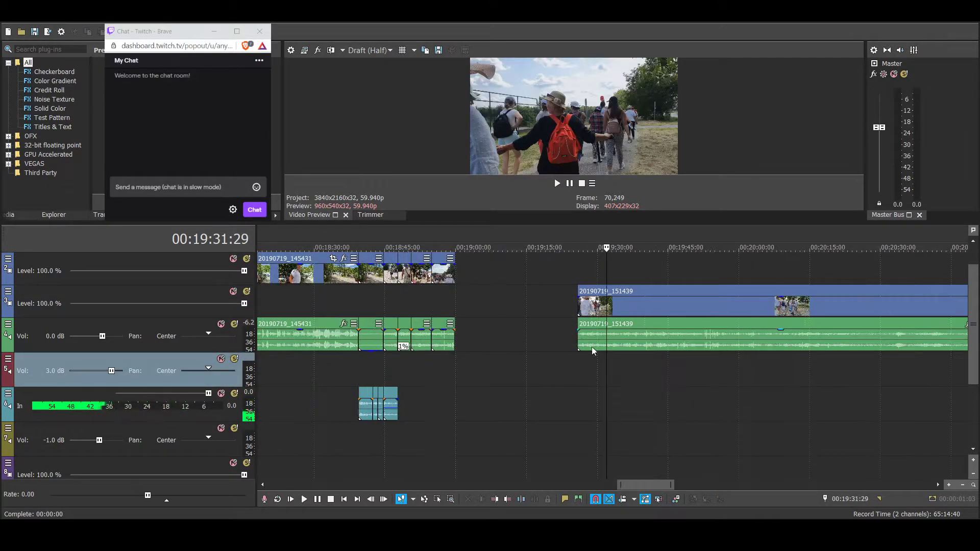
pyautogui.press('space')
pyautogui.scroll(5, 628, 378)
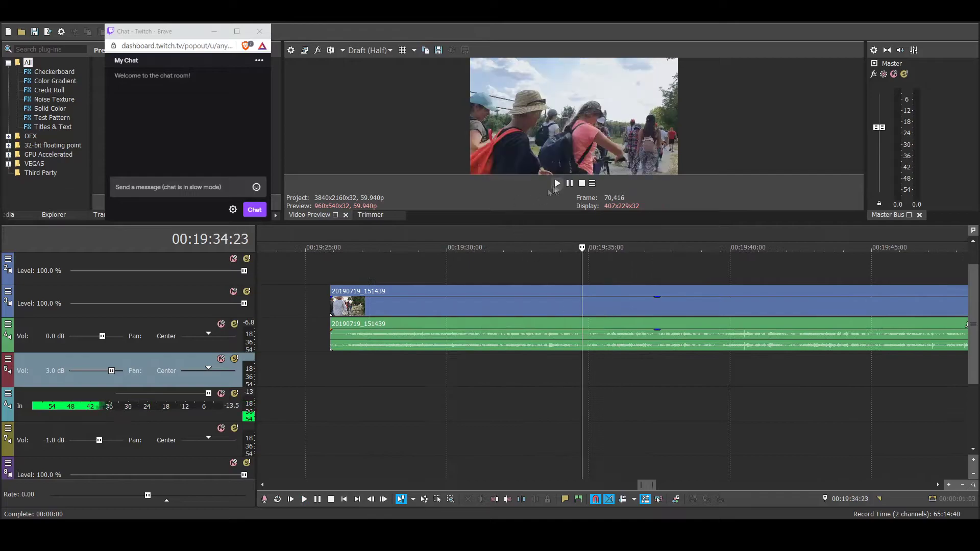
pyautogui.click(544, 404)
pyautogui.click(557, 183)
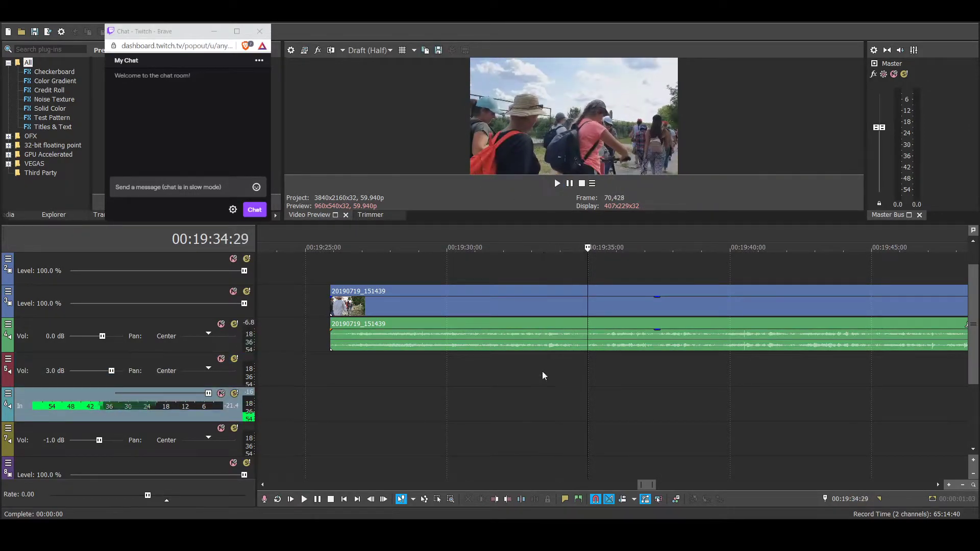
pyautogui.click(568, 370)
pyautogui.click(542, 368)
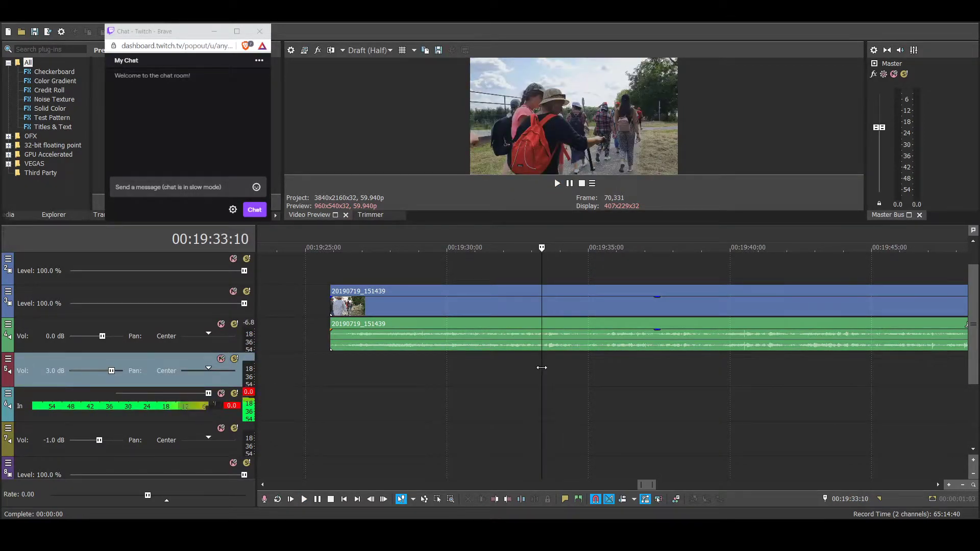
pyautogui.scroll(3, 543, 368)
pyautogui.click(551, 366)
pyautogui.click(614, 378)
pyautogui.press('space')
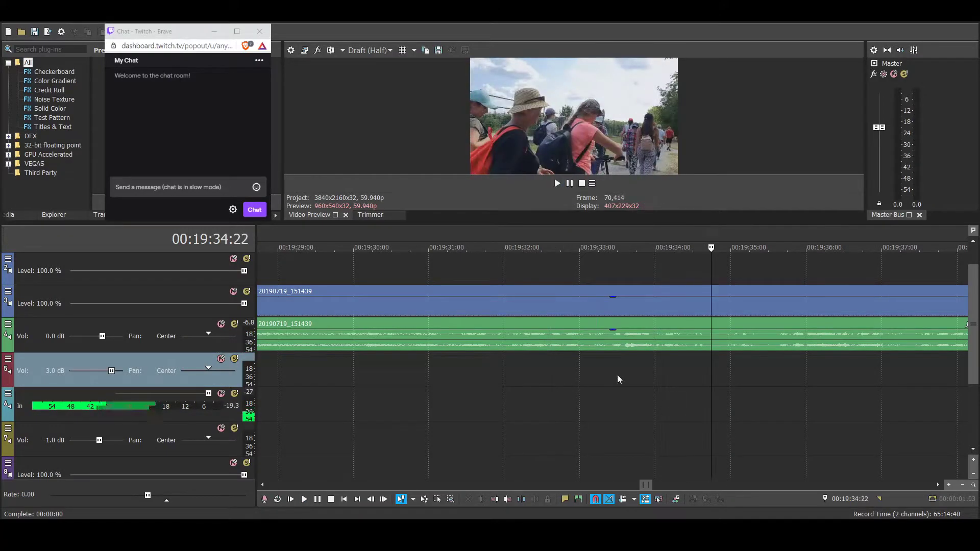
pyautogui.press('space')
pyautogui.scroll(-2, 613, 380)
pyautogui.scroll(1, 612, 383)
# Step: Trim the start of the remaining 20190719_151439 clip and move it to track 2, directly after the first piece
pyautogui.click(605, 376)
pyautogui.scroll(-2, 604, 378)
pyautogui.moveTo(394, 294); pyautogui.dragTo(606, 292)
pyautogui.scroll(-3, 612, 301)
pyautogui.moveTo(628, 304); pyautogui.dragTo(388, 273)
# Step: Play back the join between the two 20190719_151439 pieces and split the second one at 00:19:01:08
pyautogui.click(317, 309)
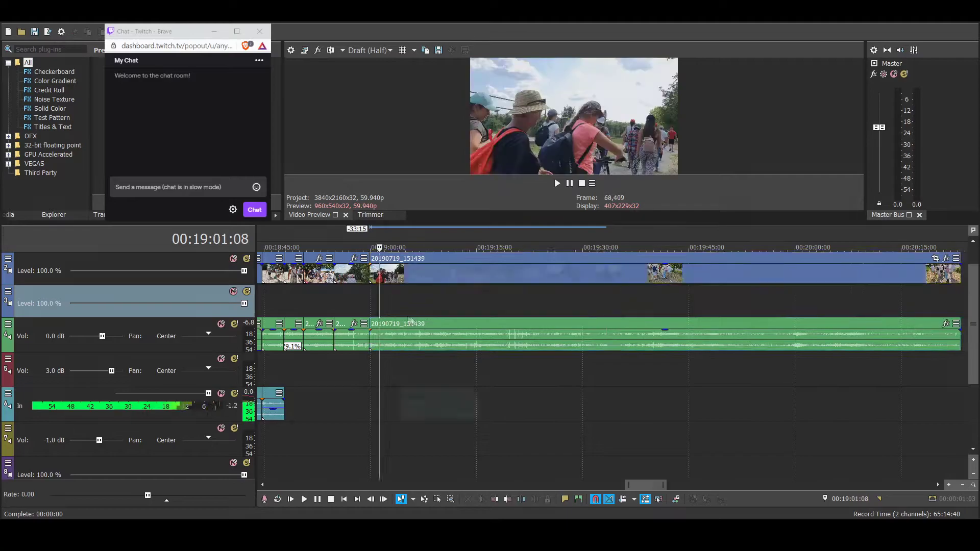
pyautogui.scroll(5, 387, 311)
pyautogui.click(517, 244)
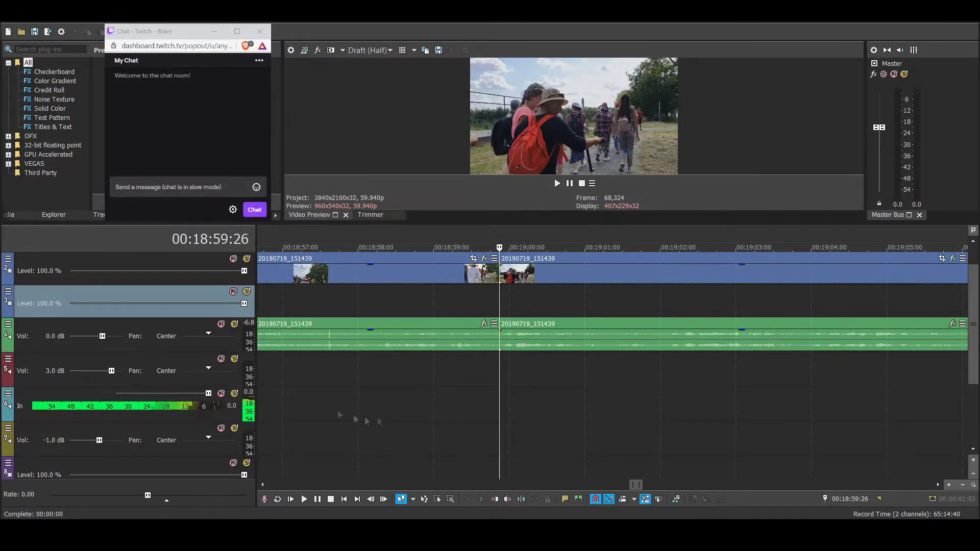
pyautogui.scroll(1, 676, 363)
pyautogui.press('space')
pyautogui.click(570, 184)
pyautogui.scroll(-2, 601, 401)
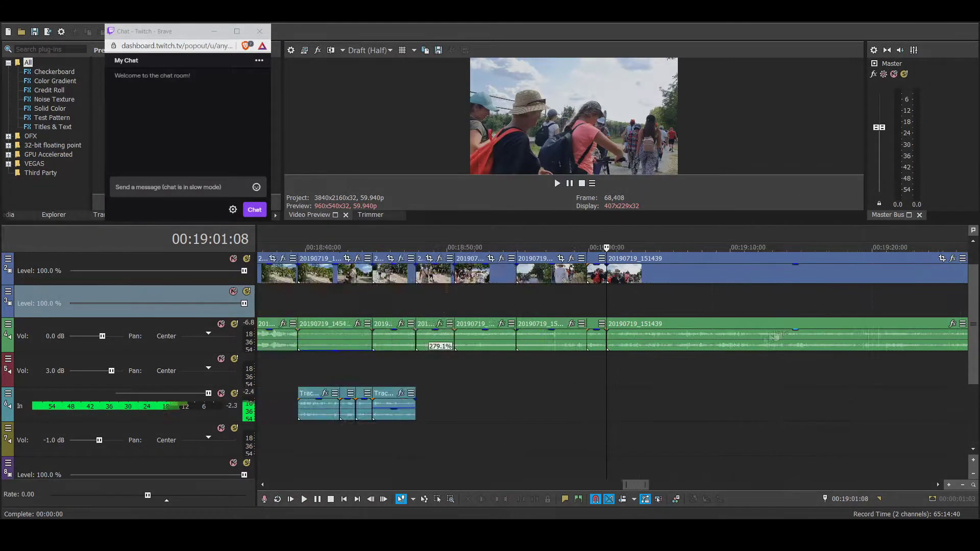
pyautogui.press('s')
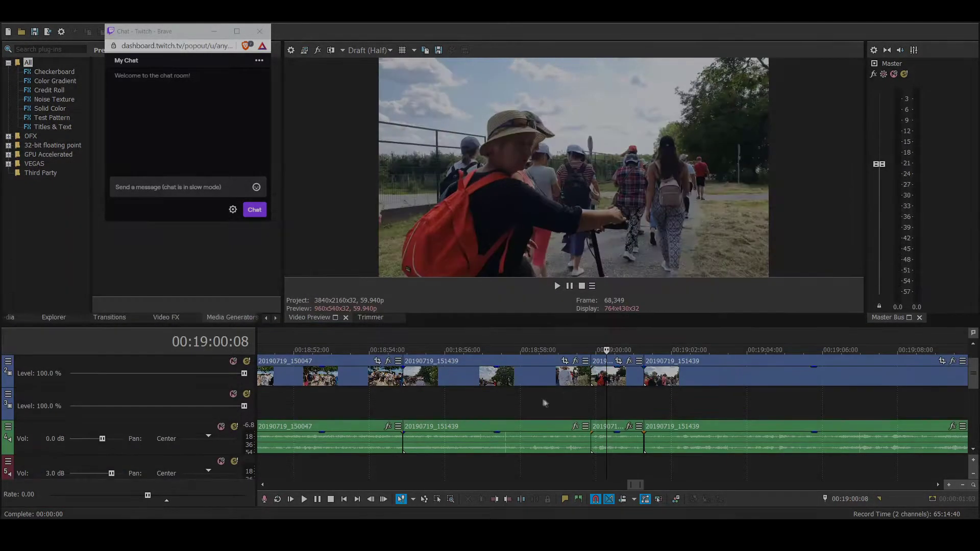
# Step: Select the range from 00:18:58:28 to 00:19:01:27 and render it as mariapocs jelenet1.mp4
pyautogui.moveTo(545, 403)
pyautogui.mouseDown()
pyautogui.moveTo(668, 407)
pyautogui.moveTo(556, 404)
pyautogui.mouseUp()
pyautogui.click(47, 31)
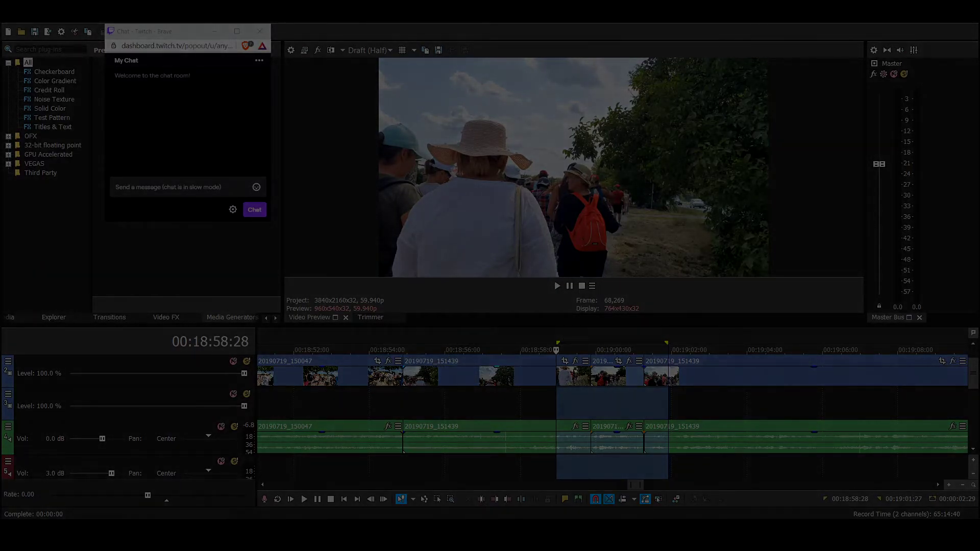
pyautogui.click(649, 415)
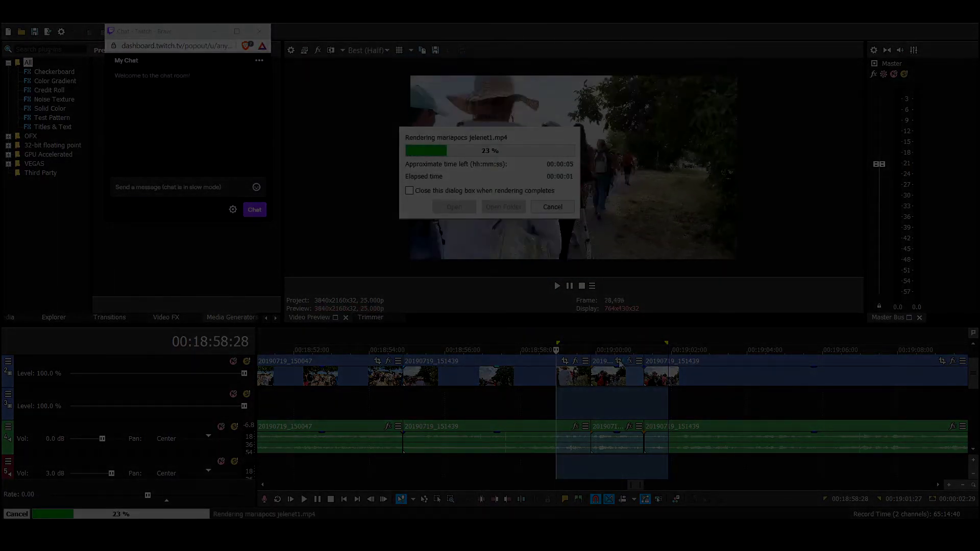
# Step: Shift the long remaining 20190719_151439 clip later on track 2, leaving a short gap after the split pieces
pyautogui.click(564, 411)
pyautogui.moveTo(543, 419); pyautogui.dragTo(644, 396)
pyautogui.click(710, 442)
pyautogui.scroll(-5, 710, 441)
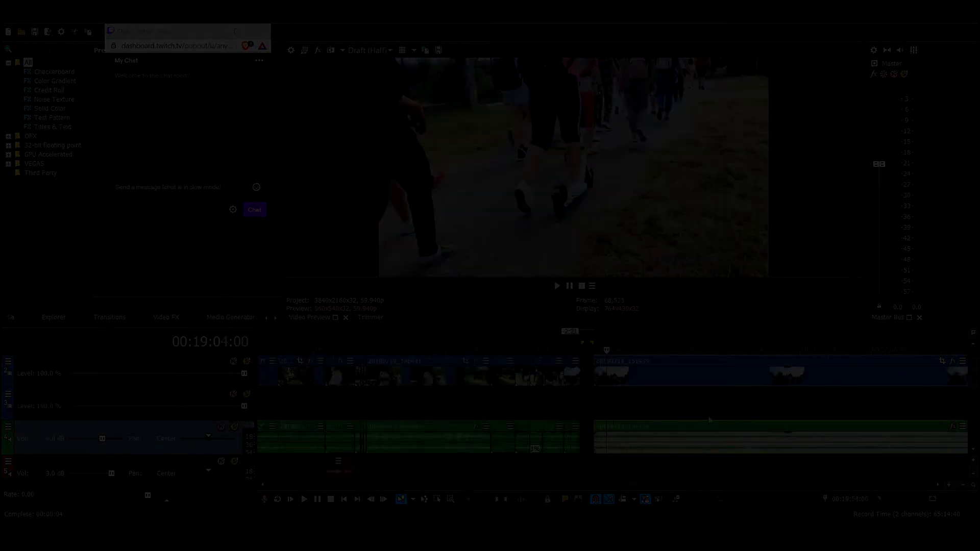
pyautogui.click(759, 408)
pyautogui.scroll(-1, 759, 409)
pyautogui.click(488, 410)
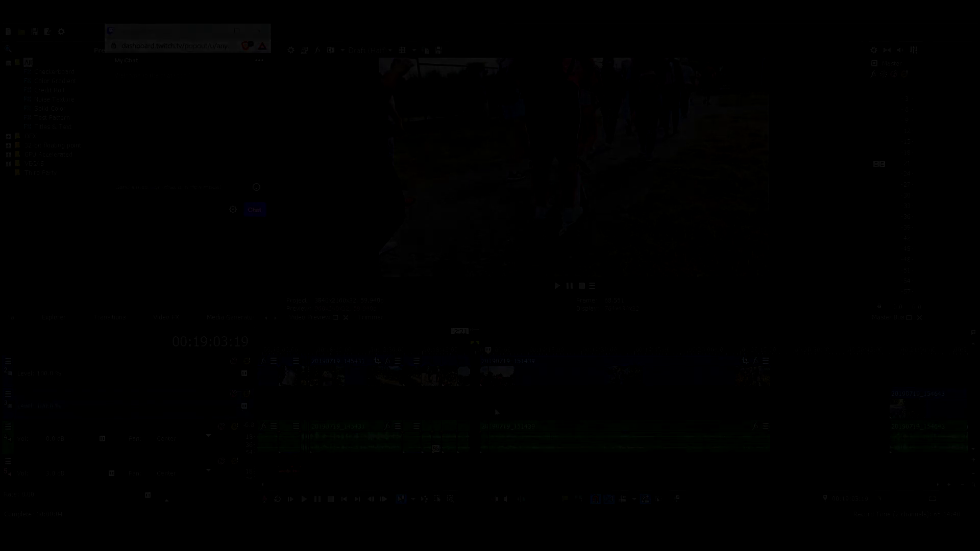